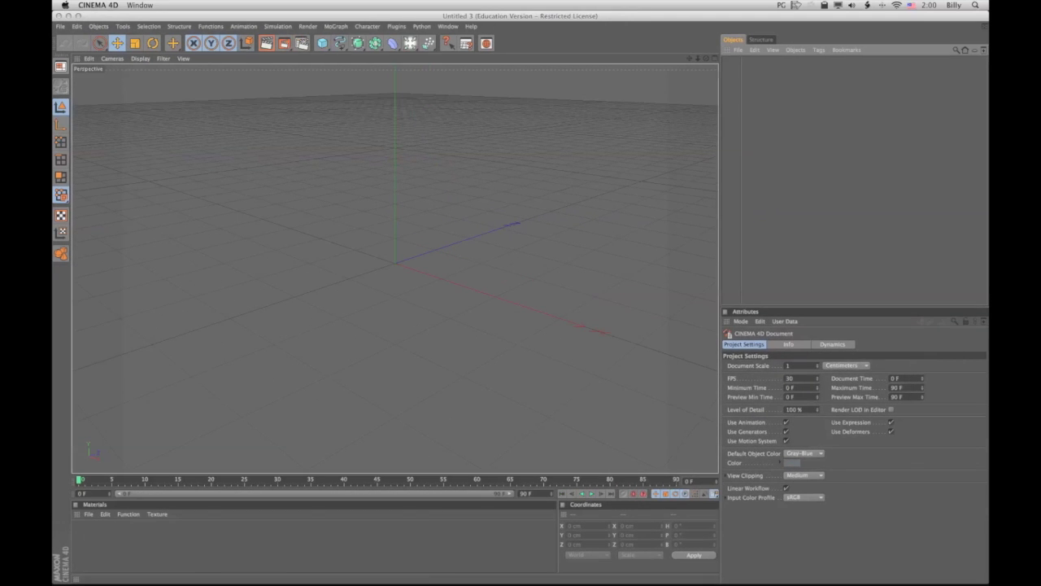
Save the new project to the Desktop under the name Robot
click(60, 27)
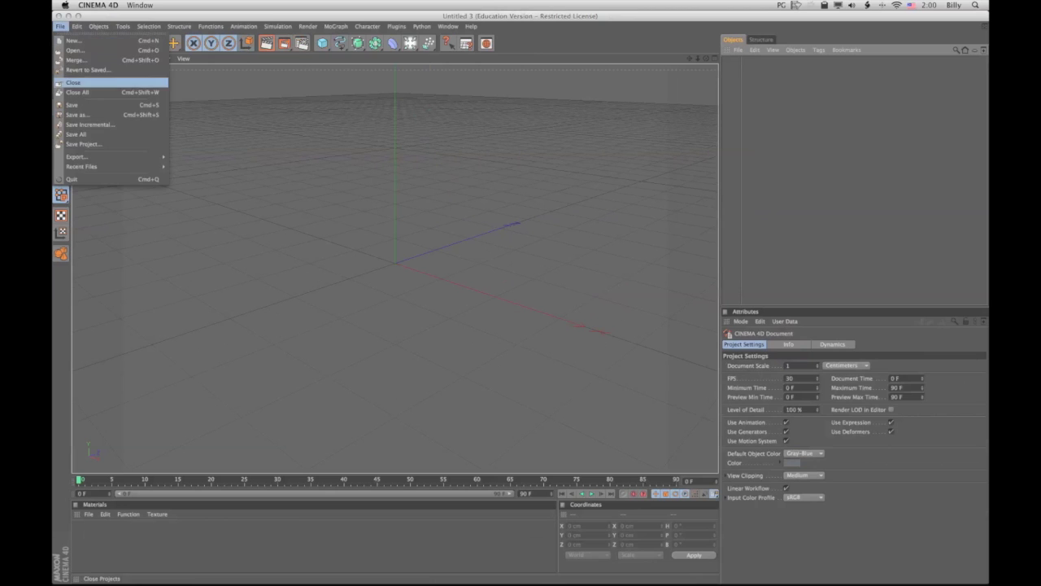
click(78, 135)
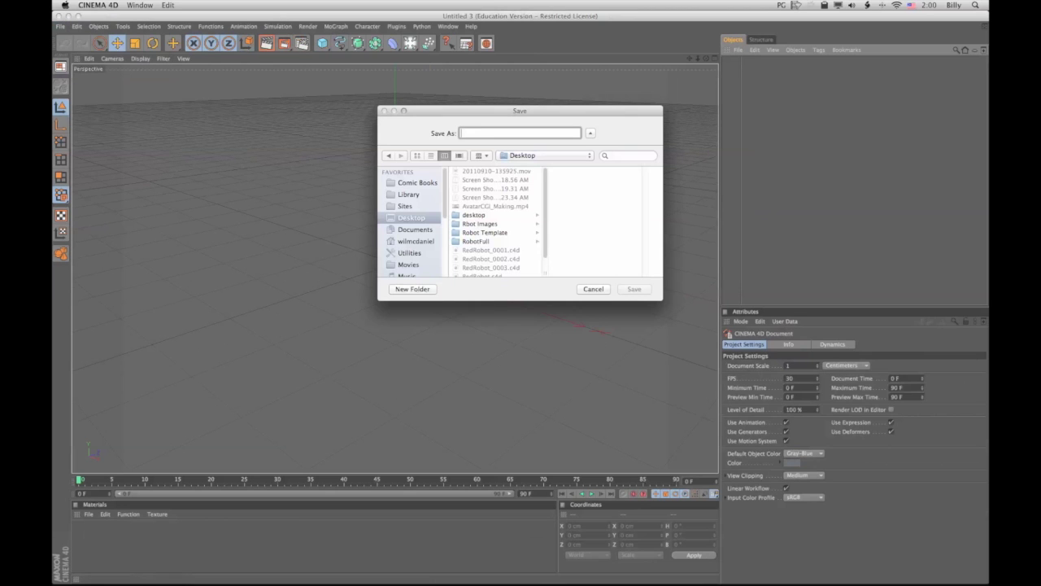
text(Robot)
key(Return)
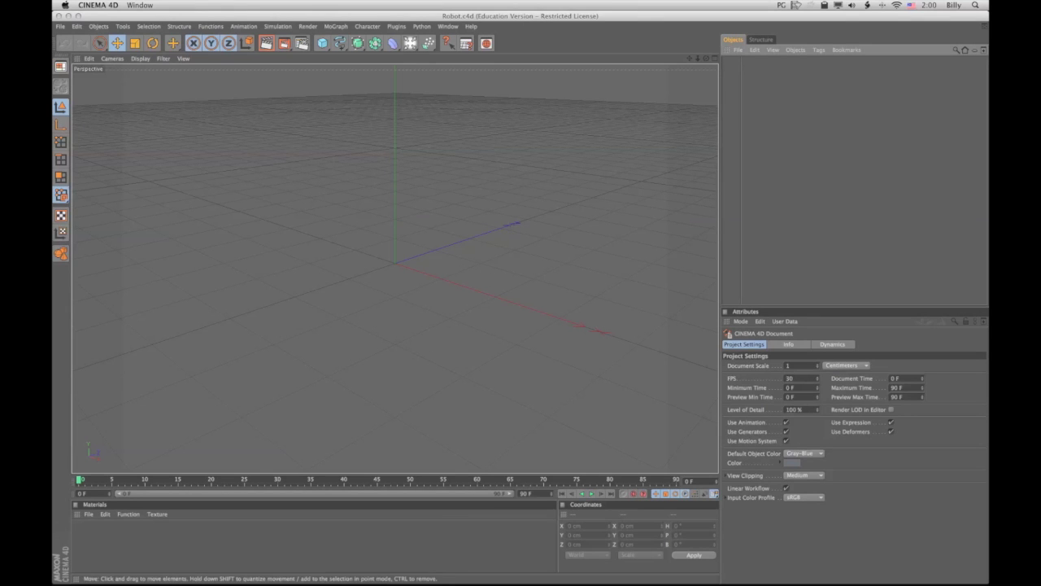
Show all four views and bring up the Top viewport's background image settings
key(F5)
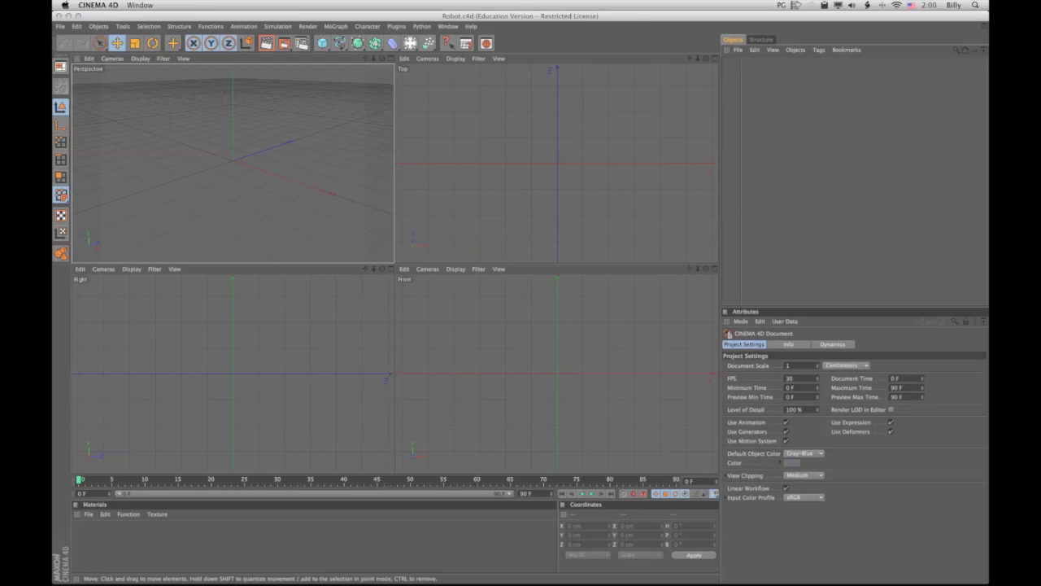
click(557, 163)
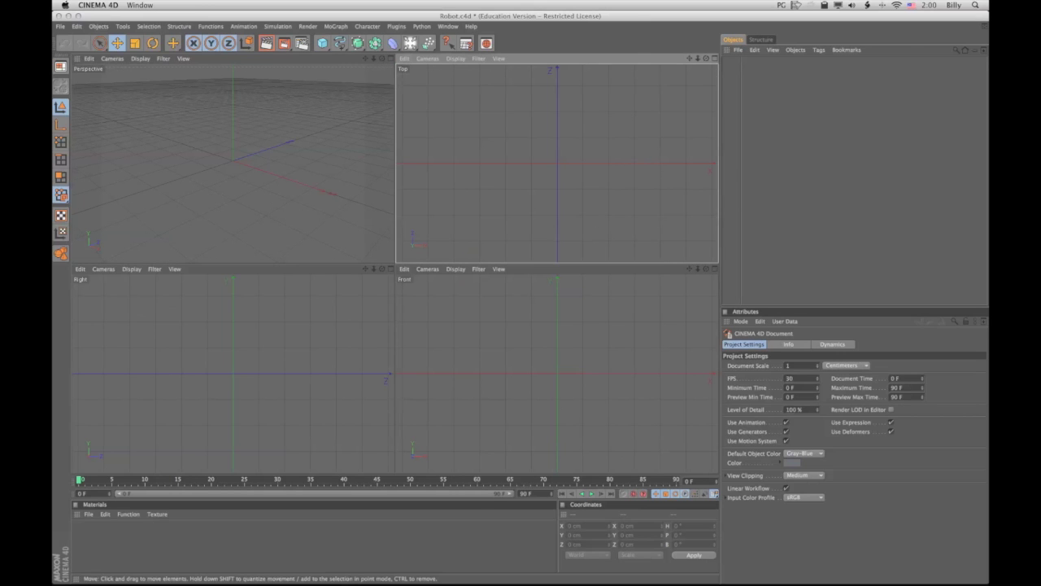
key(shift+v)
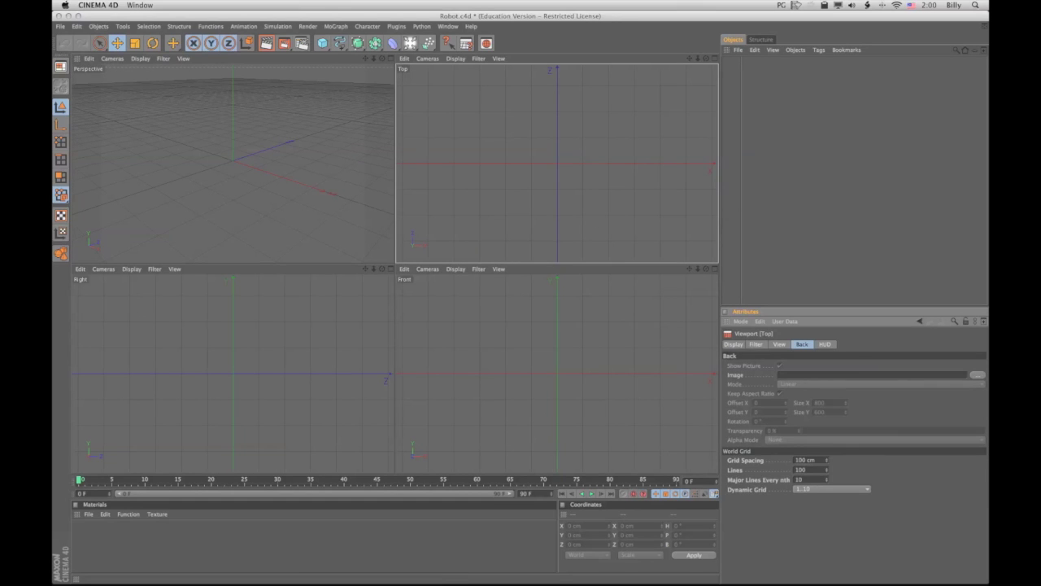
click(757, 344)
click(734, 344)
click(779, 344)
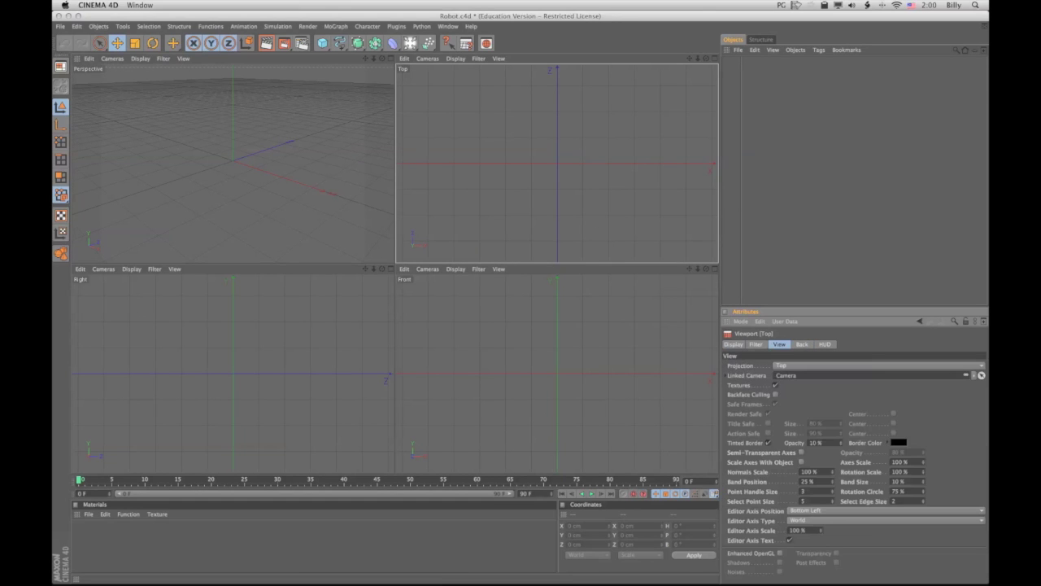
click(802, 344)
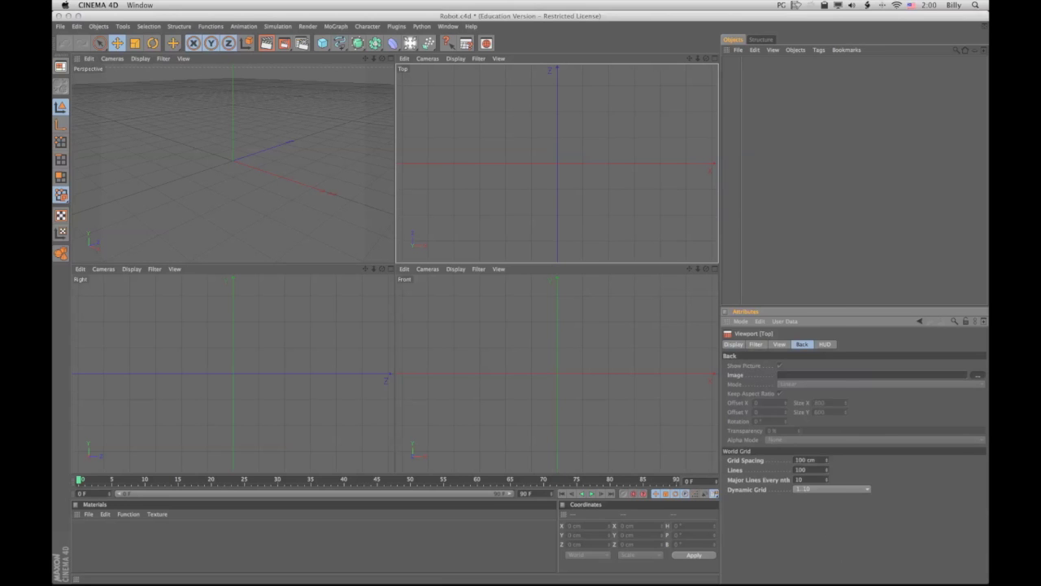
Load the Top image from the Robot Template folder as the Top view's background and set its transparency to 90%
click(977, 375)
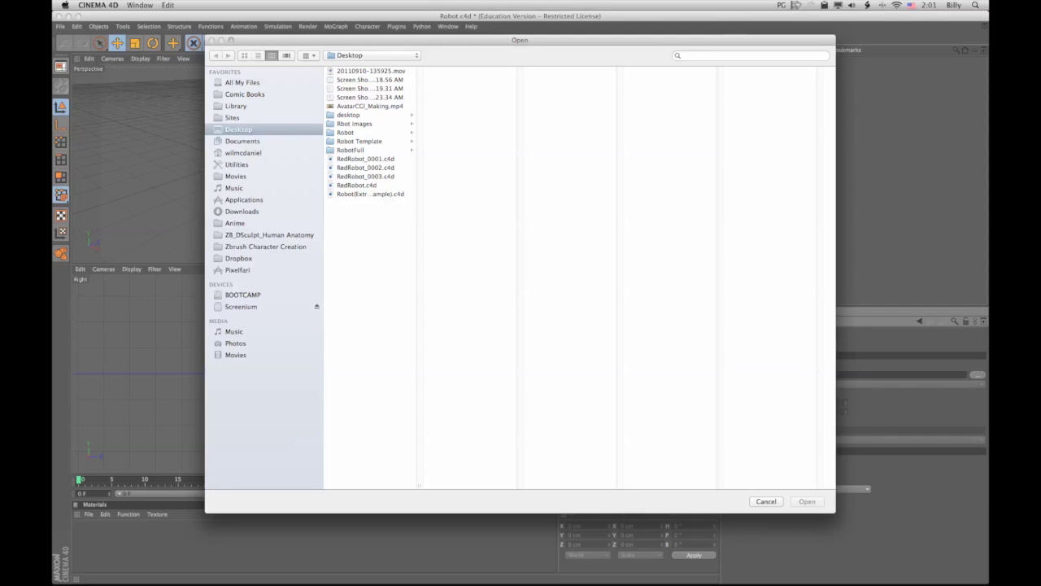
click(359, 142)
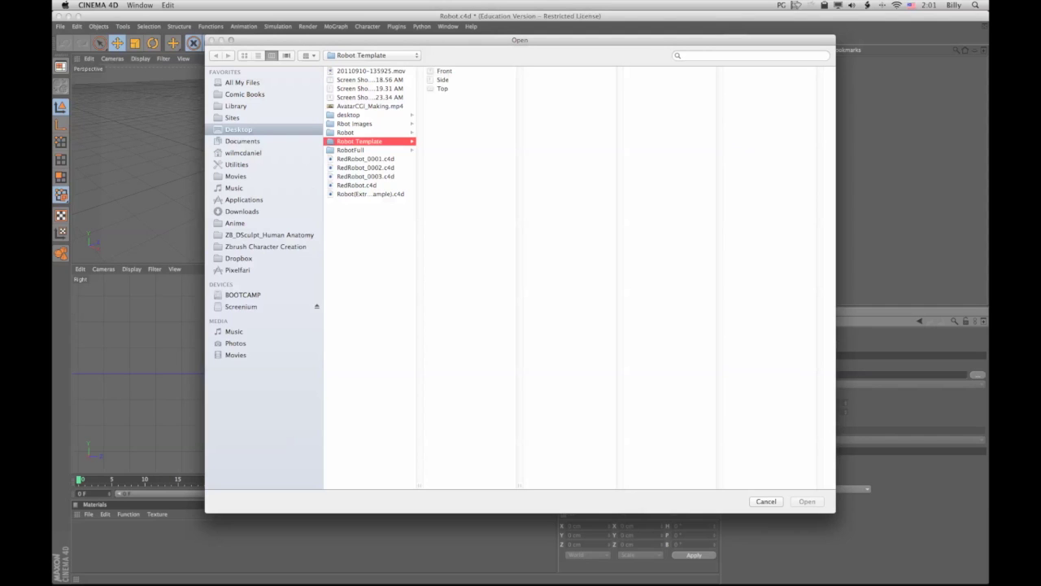
click(443, 88)
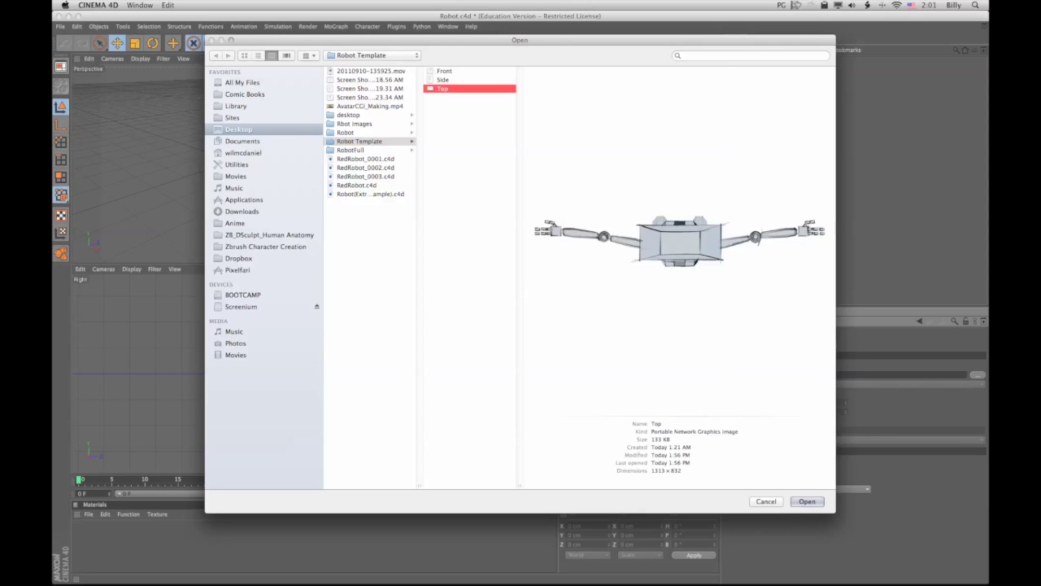
key(Return)
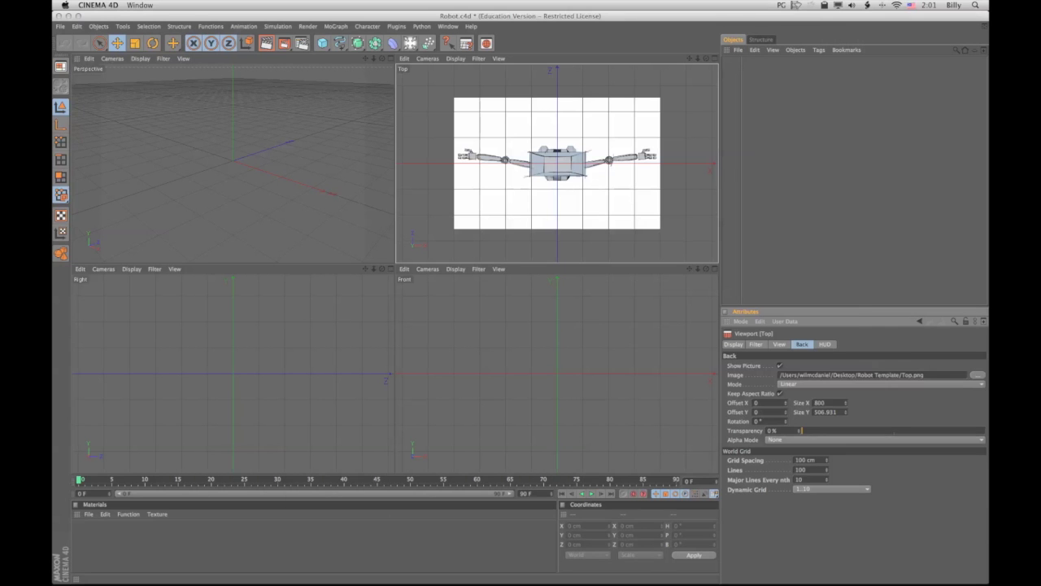
drag(799, 430, 970, 430)
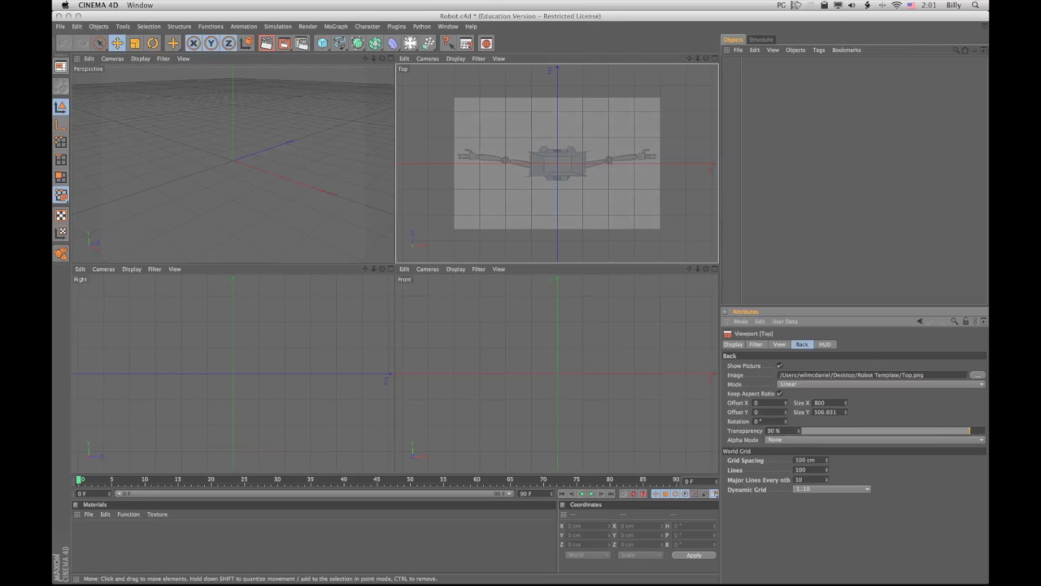
Load the Side image from the Robot Template folder as the Right view's background with 90% transparency
click(261, 342)
click(977, 375)
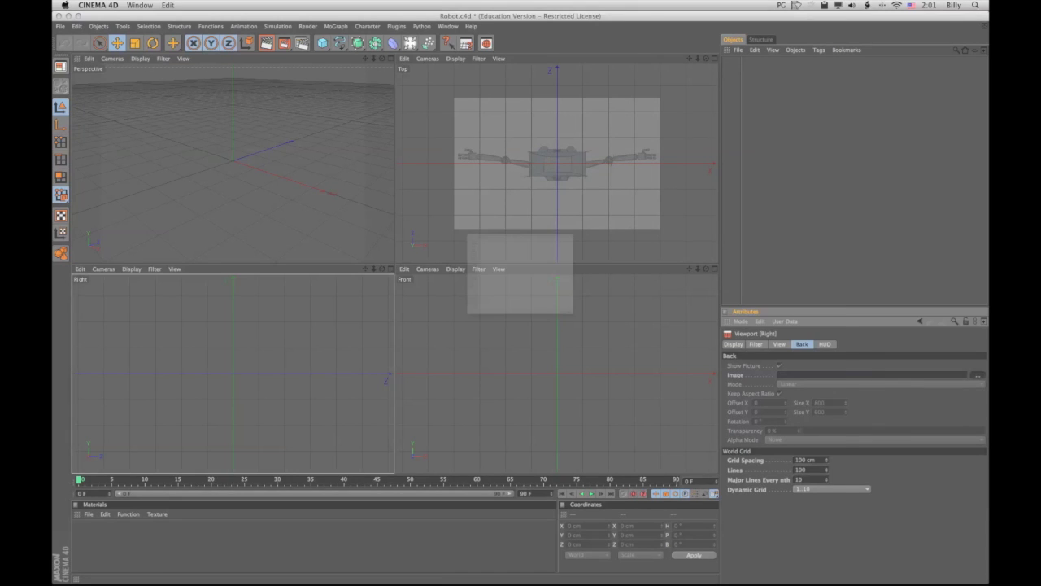
click(977, 374)
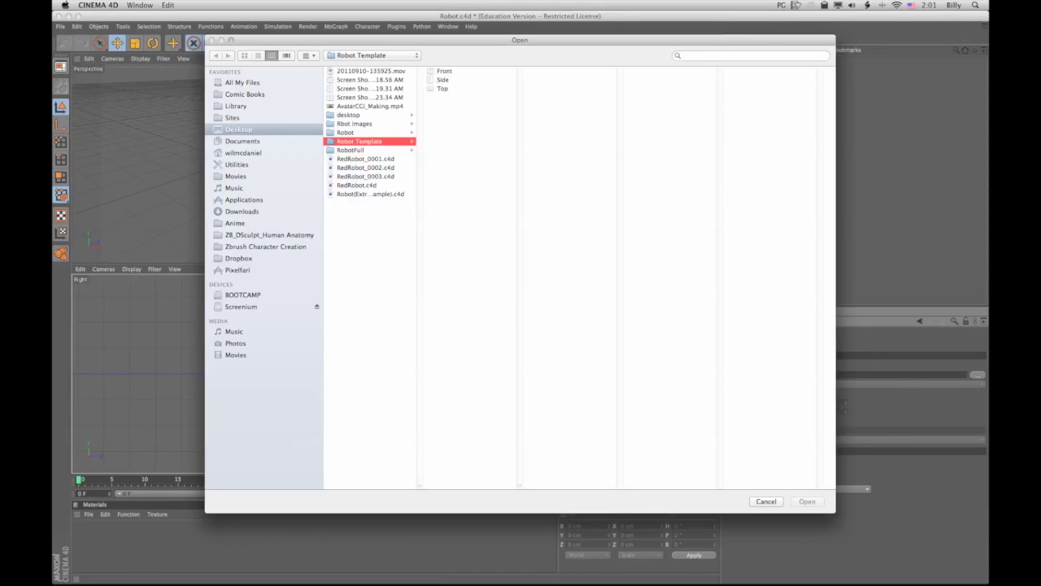
click(444, 79)
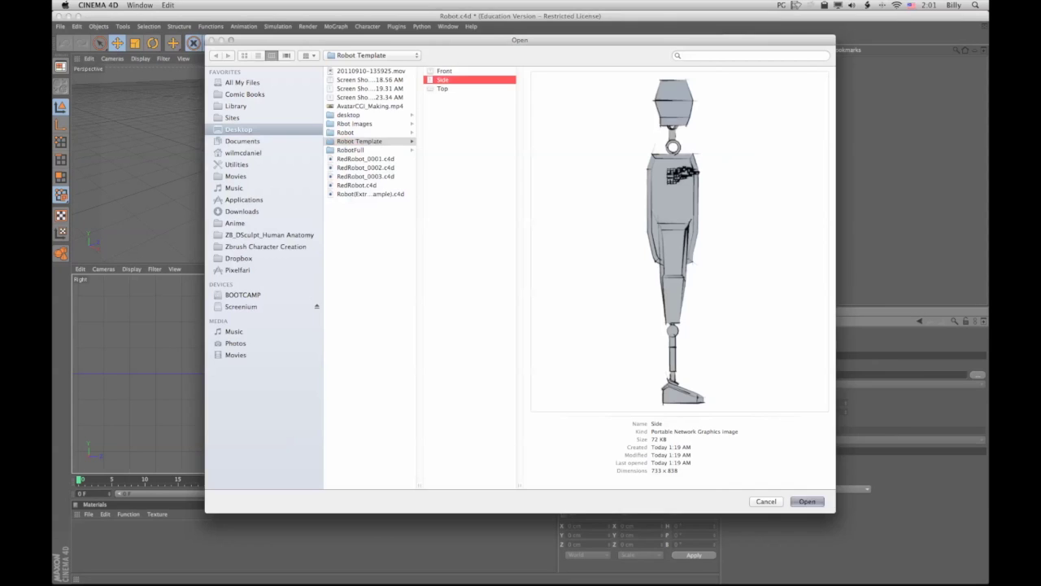
click(807, 501)
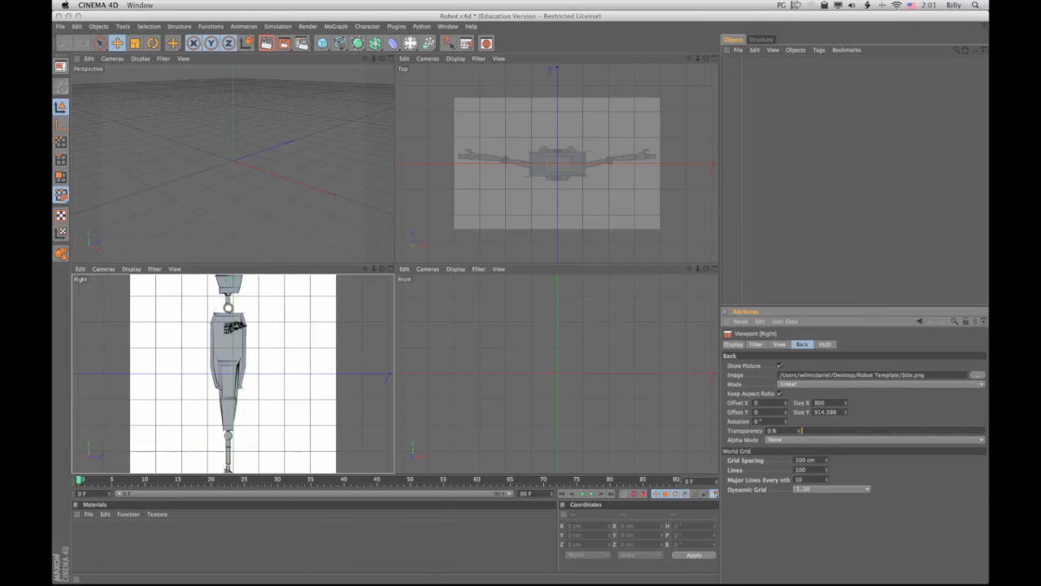
drag(799, 431, 967, 431)
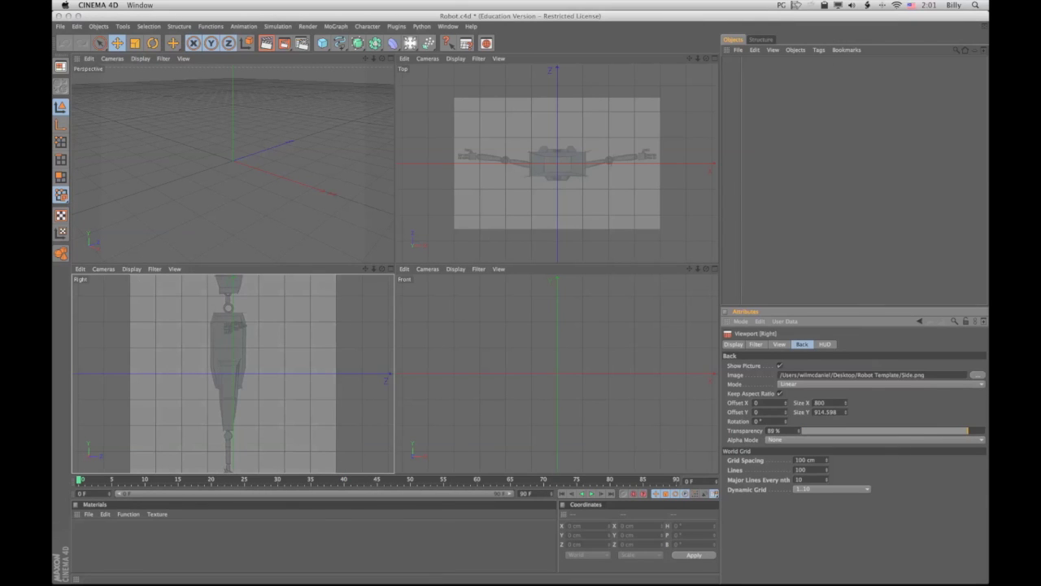
Load the Front image from the Robot Template folder as the Front view's background with 90% transparency
click(572, 368)
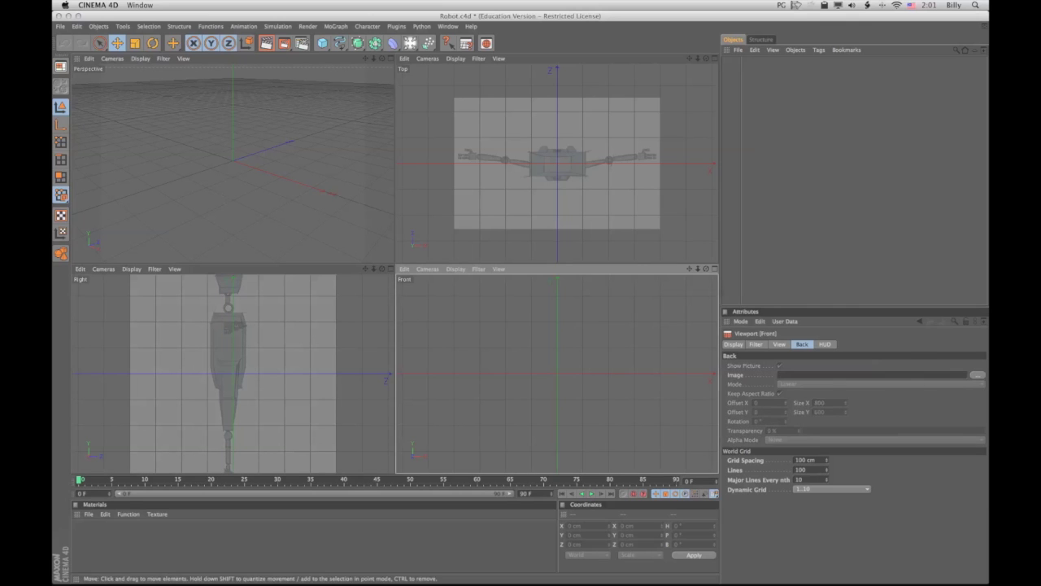
click(977, 374)
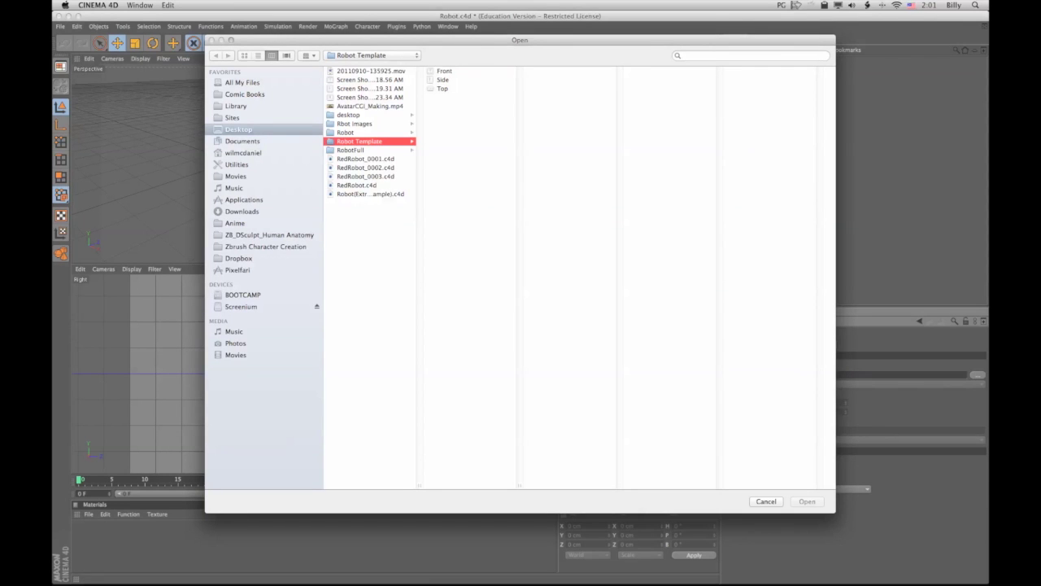
click(444, 71)
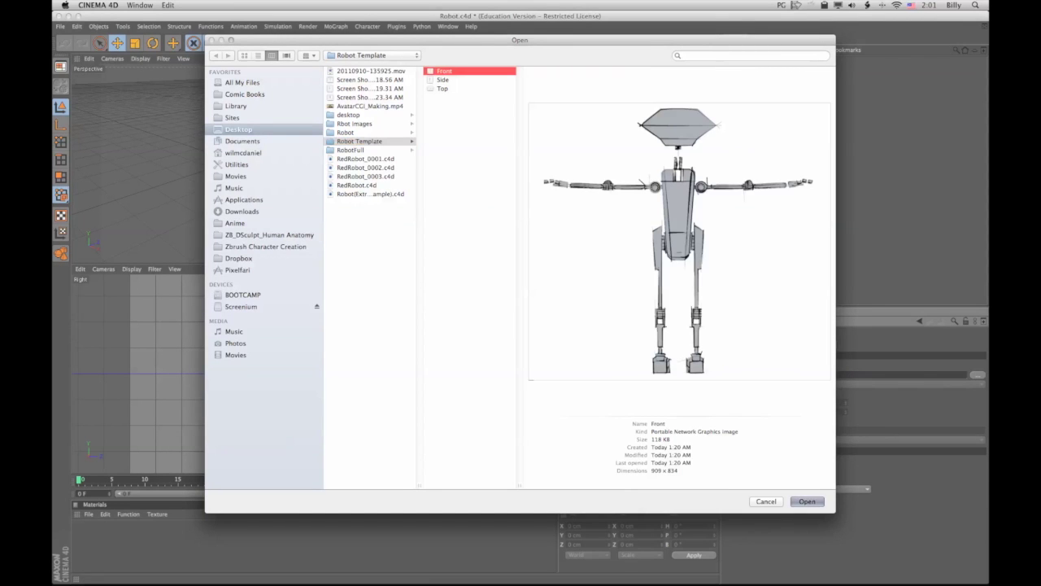
click(807, 501)
drag(799, 430, 969, 431)
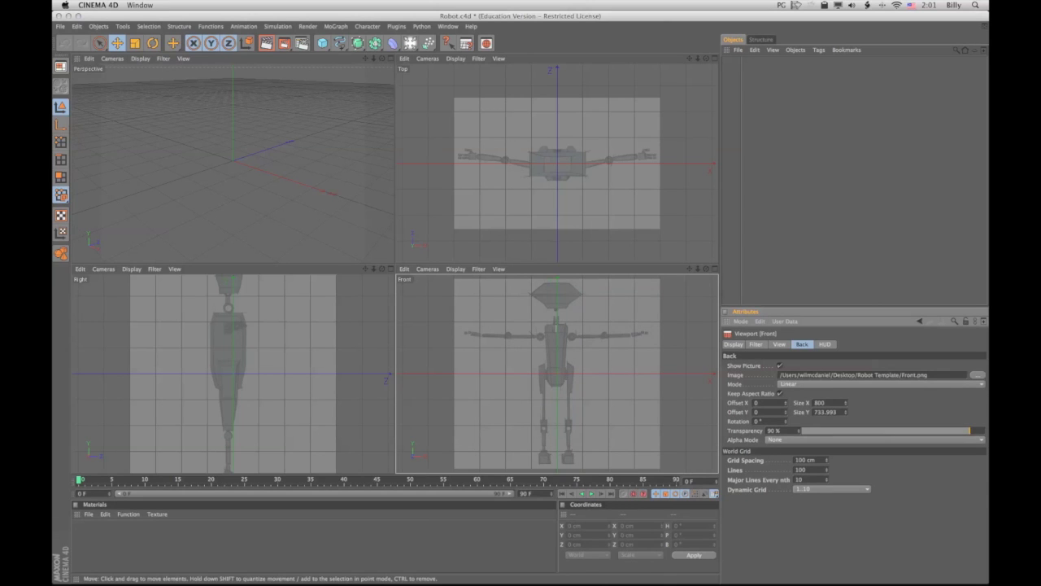
Add a cube and stretch it around the robot in the Front view to about 837 cm in X and 800 cm in Y
drag(322, 43, 356, 52)
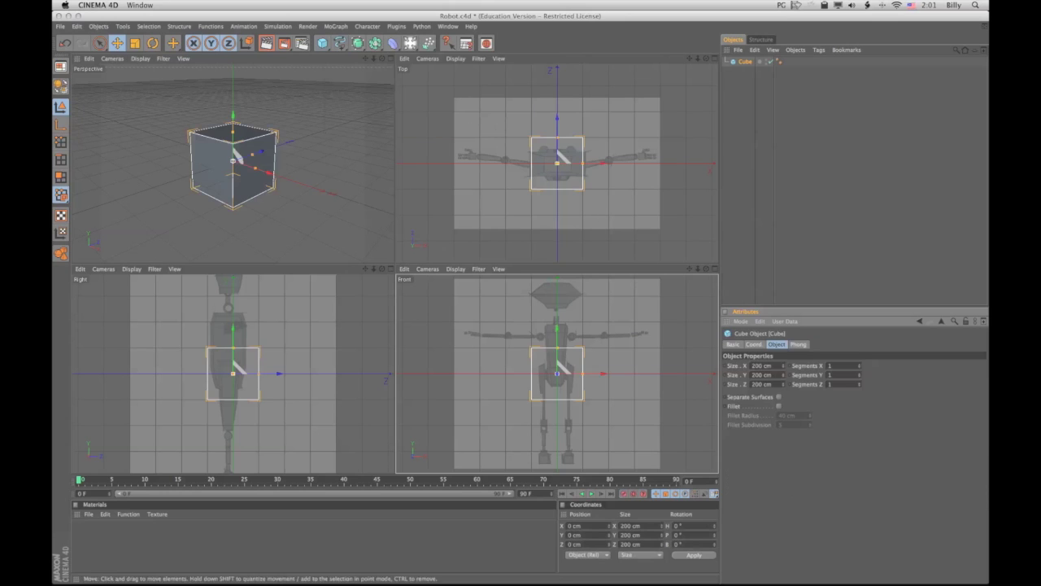
drag(557, 349, 558, 278)
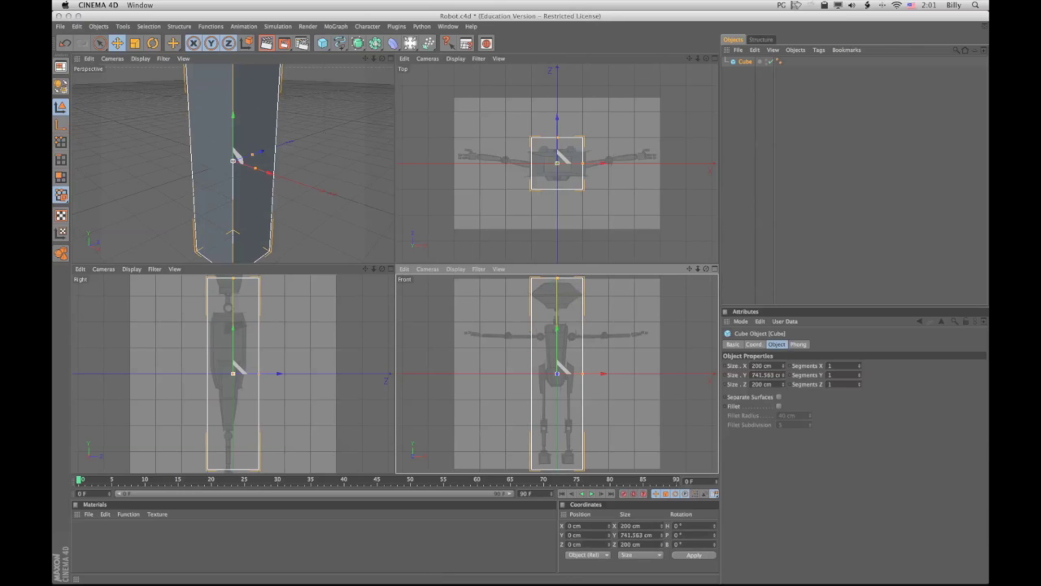
drag(557, 277, 558, 279)
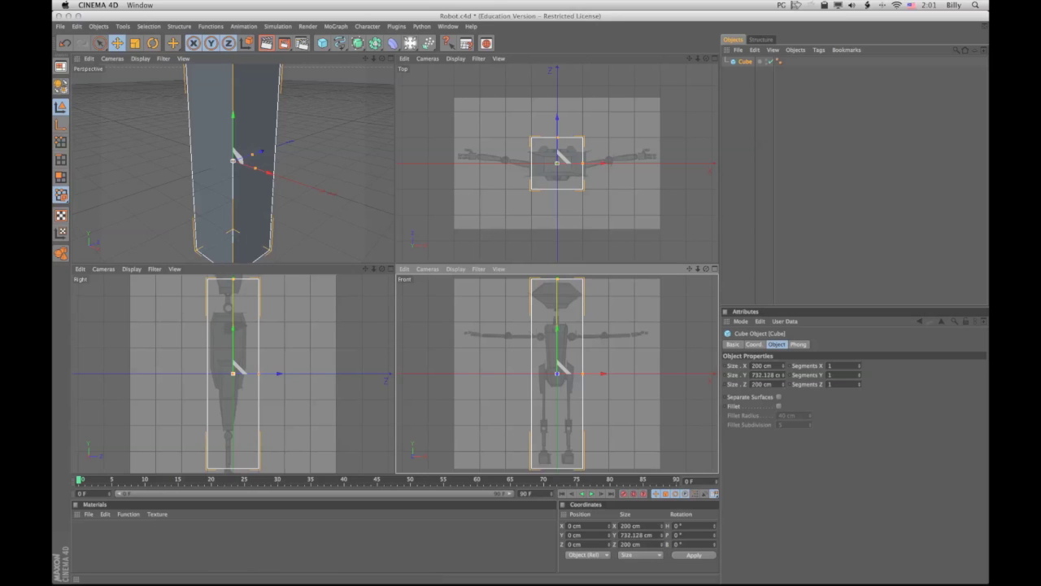
drag(698, 269, 644, 276)
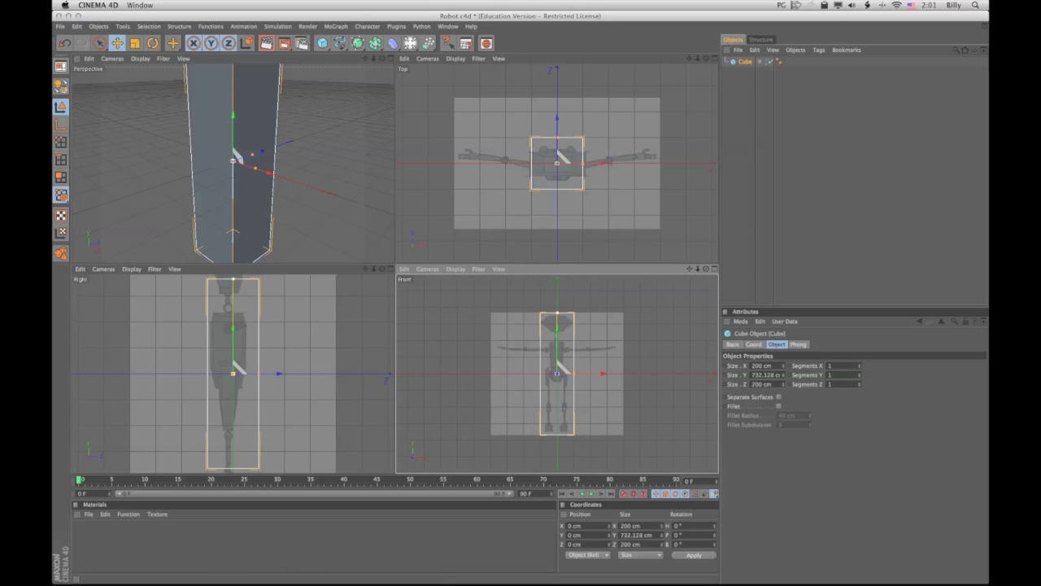
drag(557, 313, 557, 307)
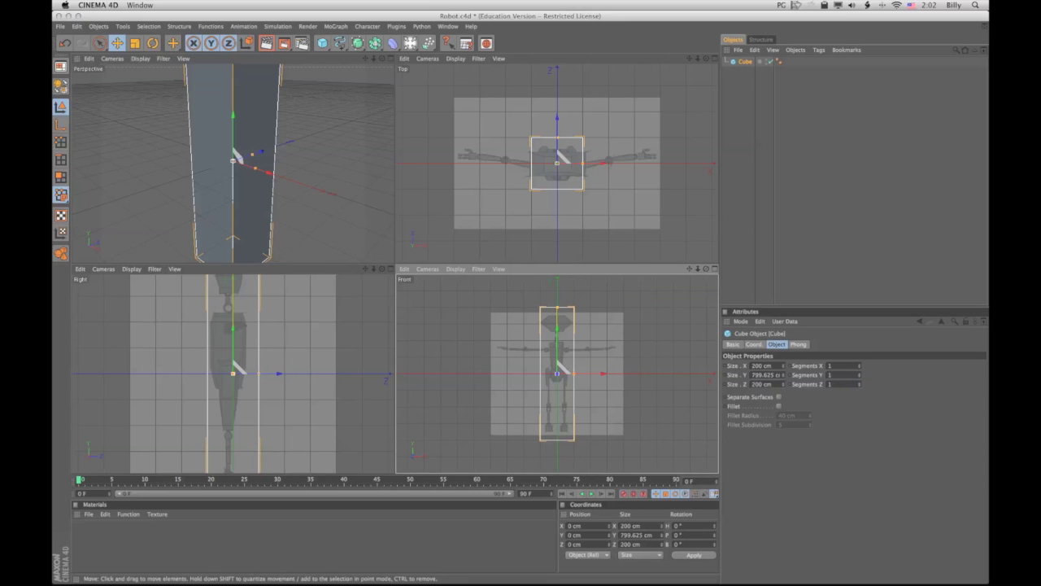
drag(574, 374, 626, 374)
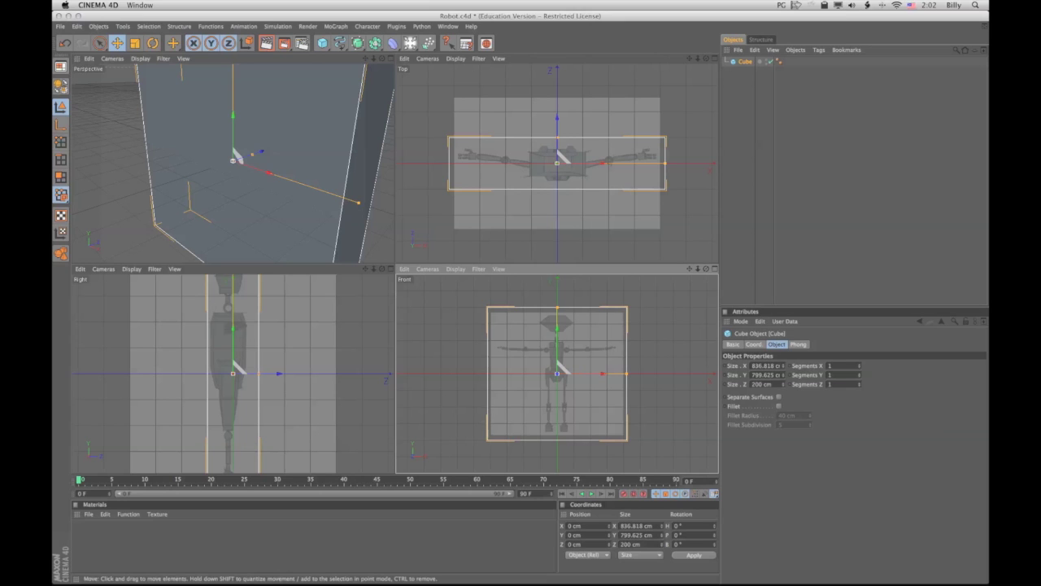
Enlarge the Front background image to Size X 908 and narrow the cube to about 807 cm to match the arm span
key(shift+v)
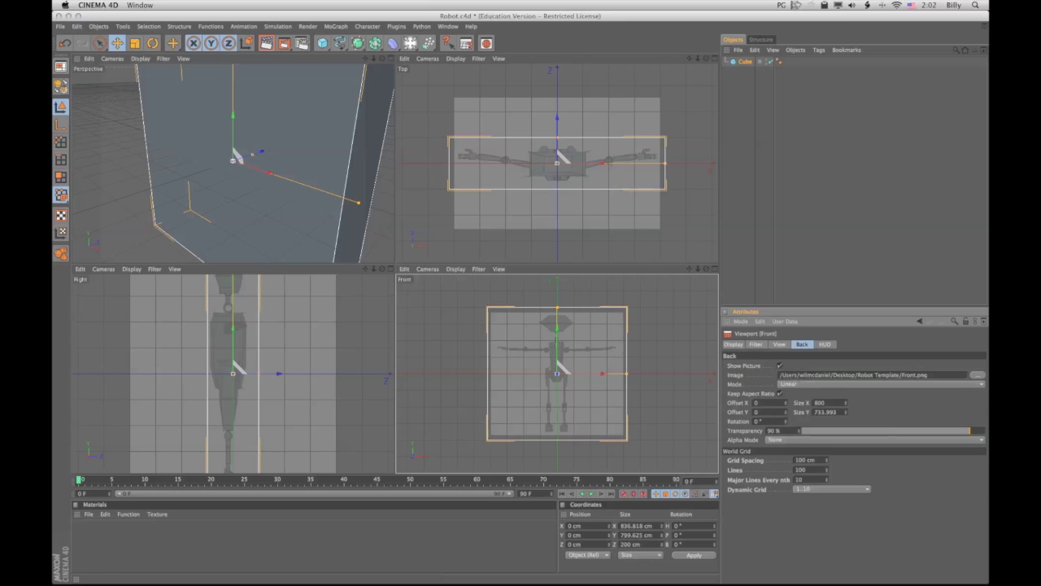
mouse_move(845, 403)
mouse_down()
mouse_move(845, 339)
mouse_move(845, 392)
mouse_up()
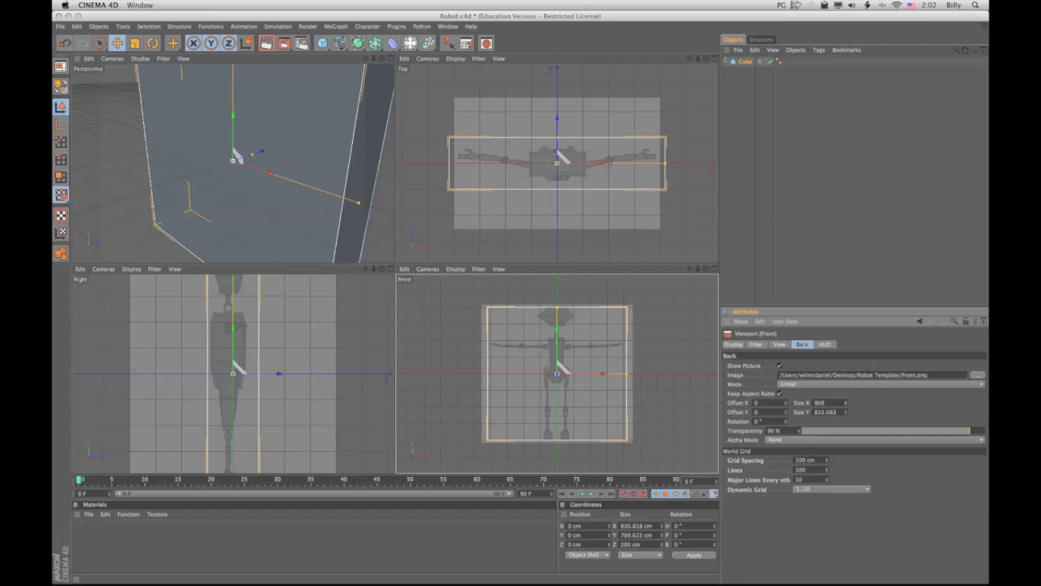
drag(627, 373, 625, 373)
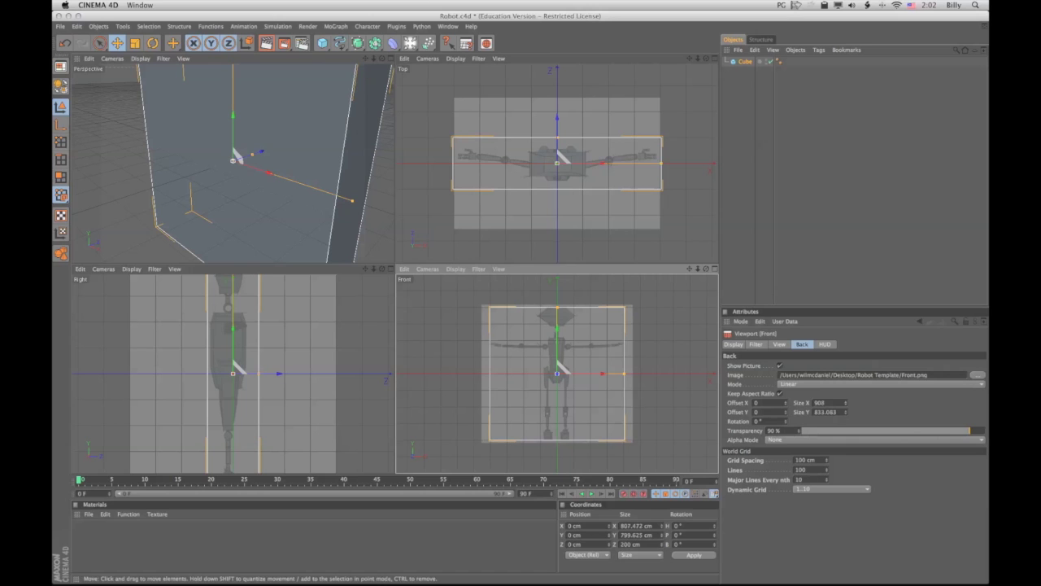
Scale the Right view's background image to Size X 736 so the side robot's height matches the cube, and return to the four views
drag(373, 268, 346, 270)
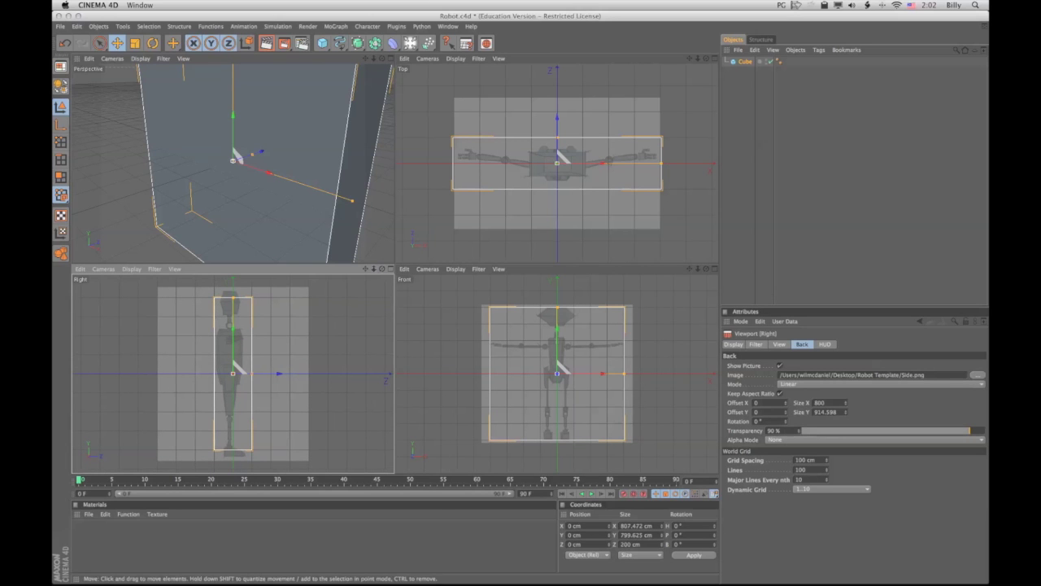
key(shift+super+a)
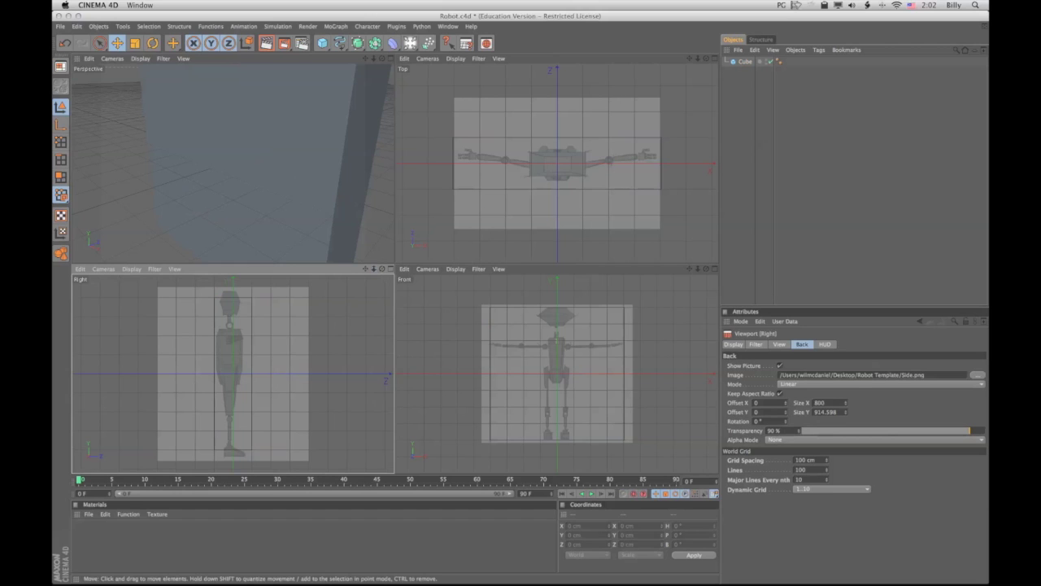
key(F3)
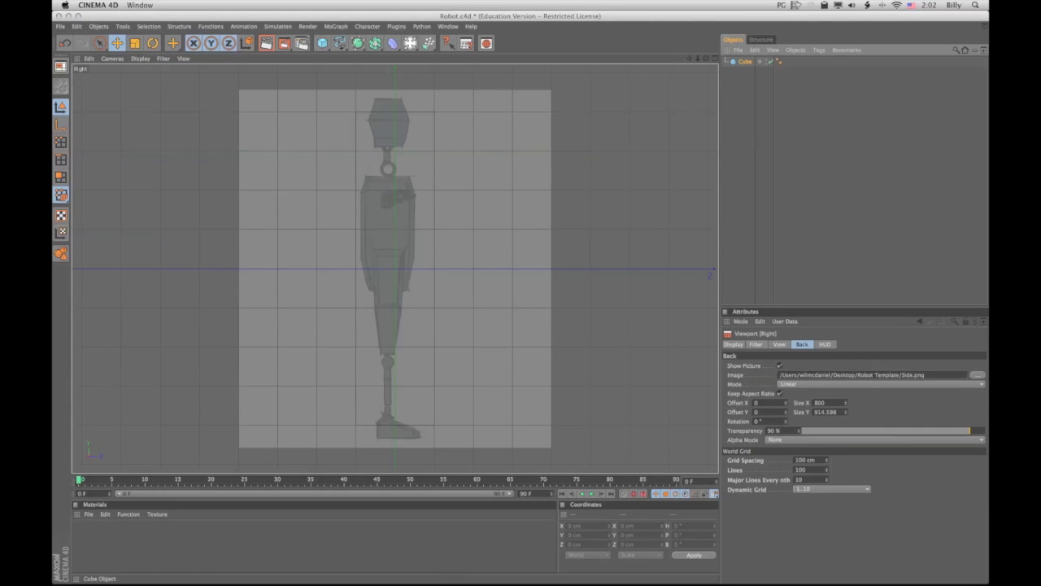
click(396, 243)
key(shift+v)
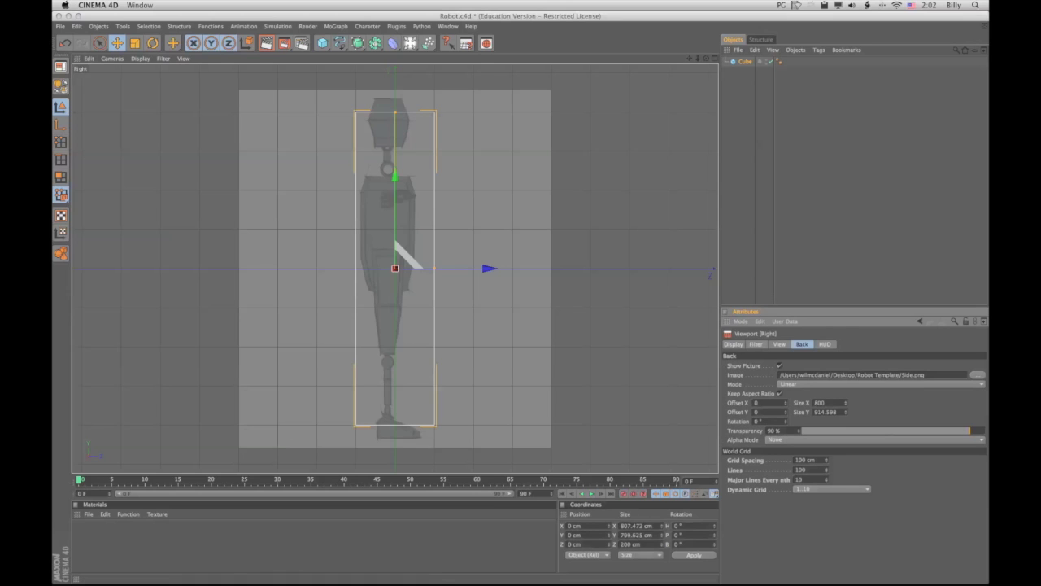
mouse_move(846, 403)
mouse_down()
mouse_move(845, 459)
mouse_move(845, 419)
mouse_up()
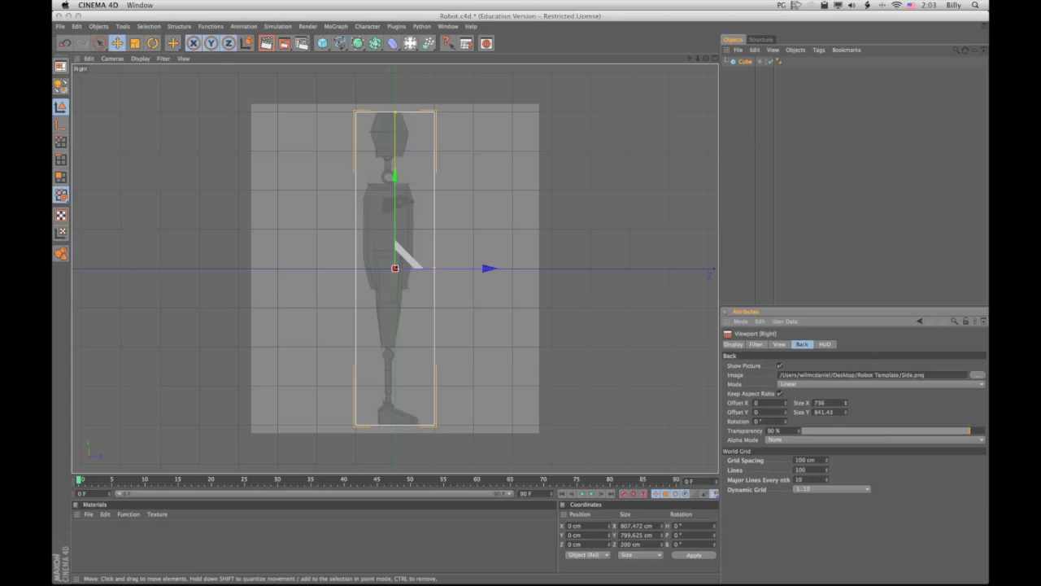
key(F5)
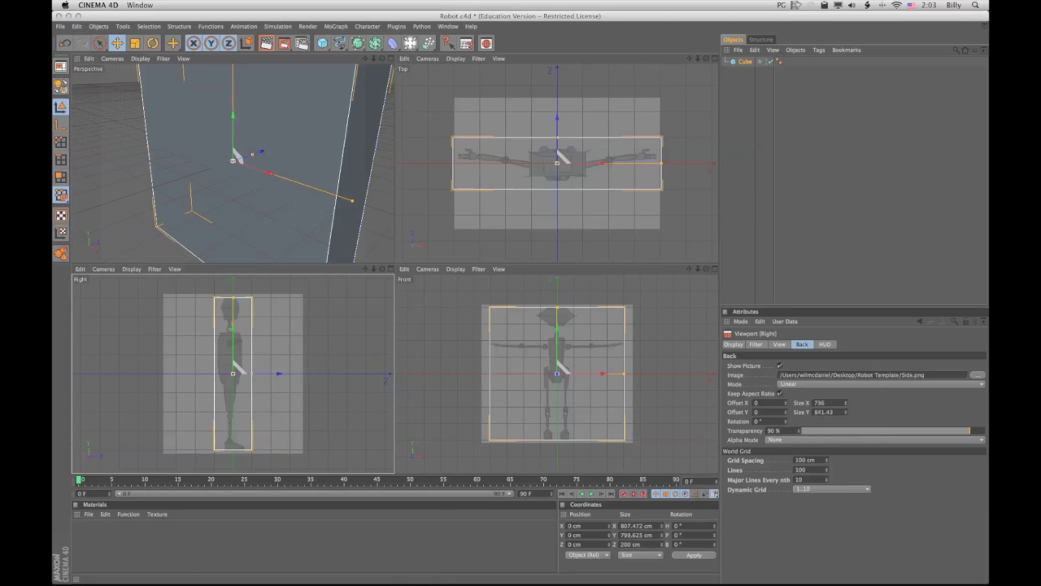
Scale the Top view's background image to Size X 832 so the arm span matches the cube's width
click(919, 321)
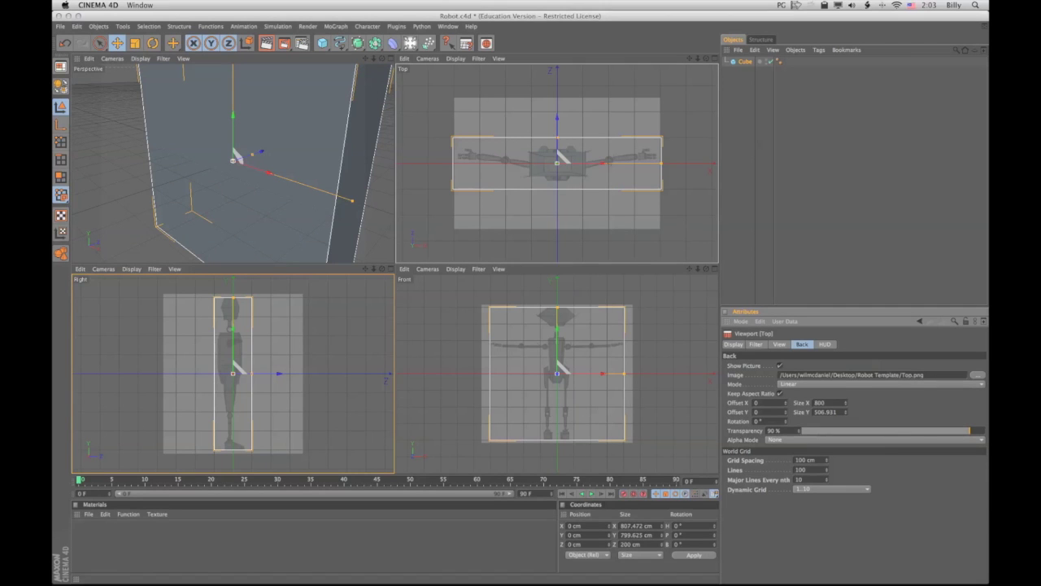
mouse_move(846, 403)
mouse_down()
mouse_move(845, 386)
mouse_move(845, 395)
mouse_up()
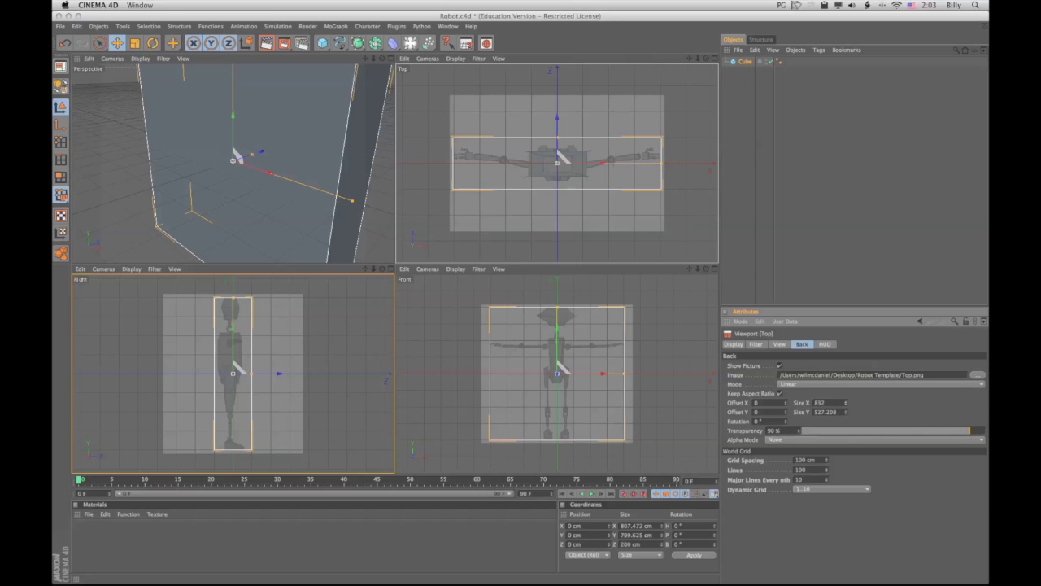
key(shift+v)
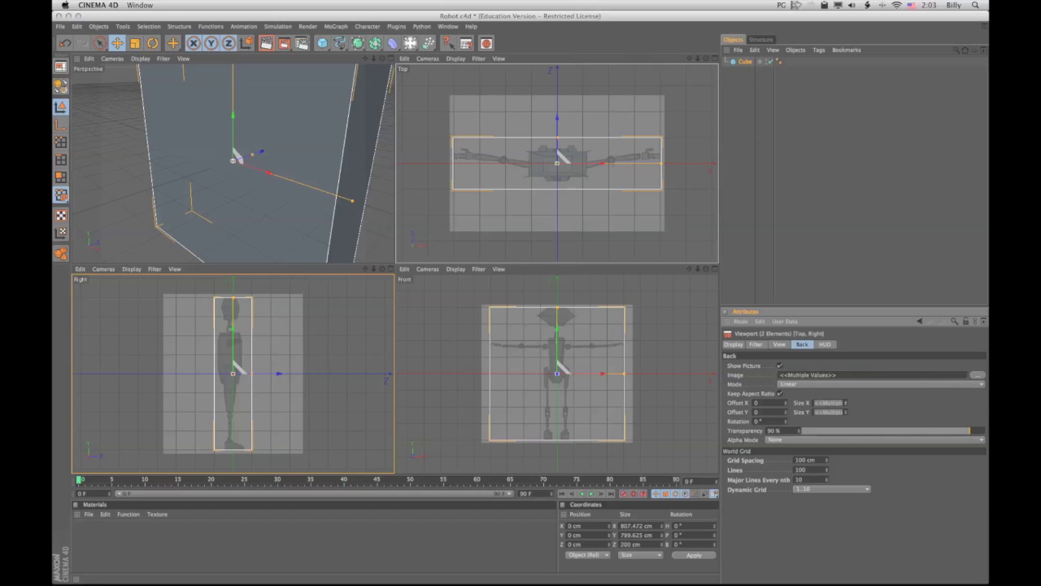